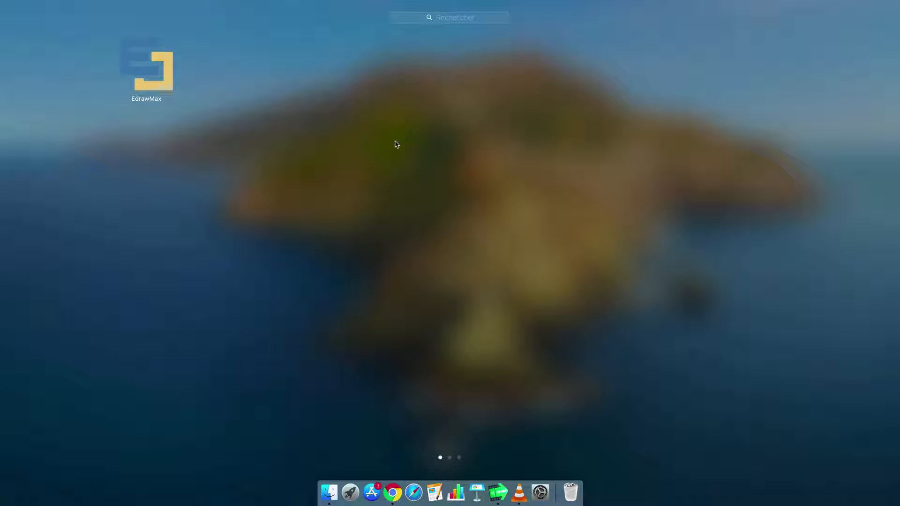
Step: Launch EdrawMax and browse the example templates in the Diagramme simple category
click(148, 74)
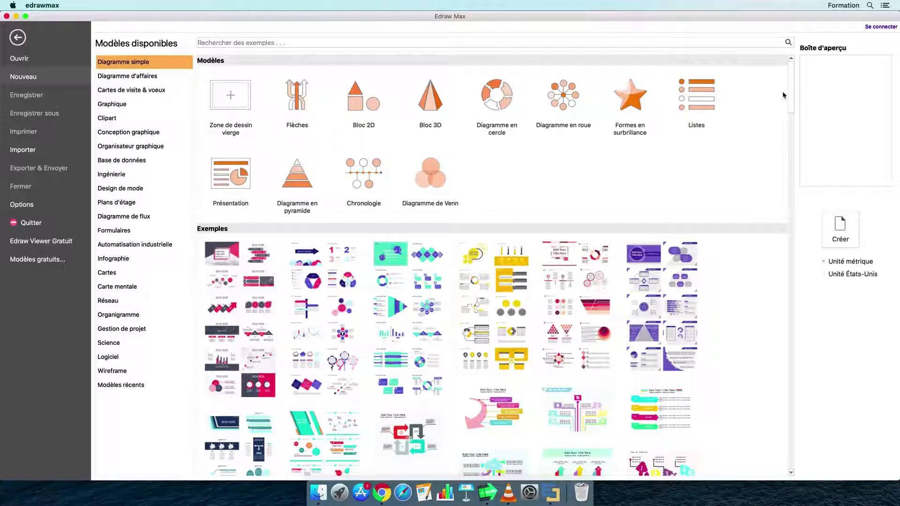
scroll(789, 83, down, 2)
drag(789, 83, 787, 188)
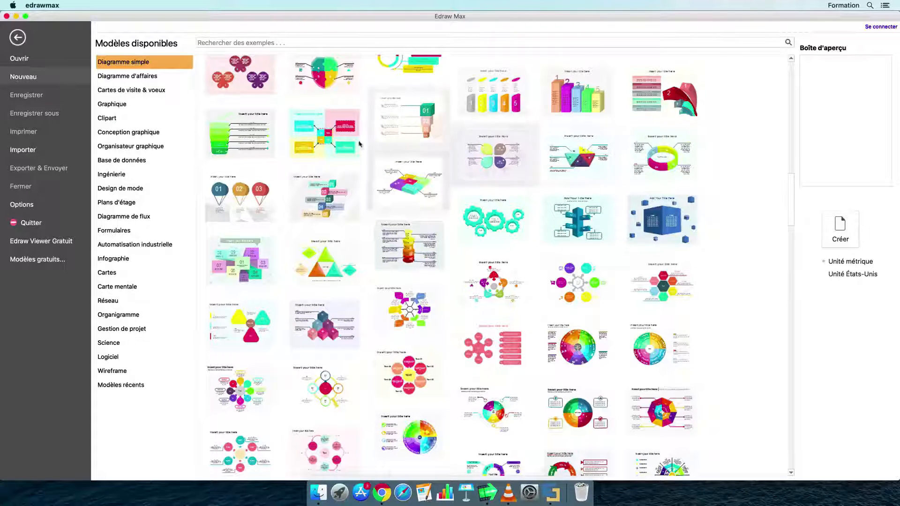
click(160, 64)
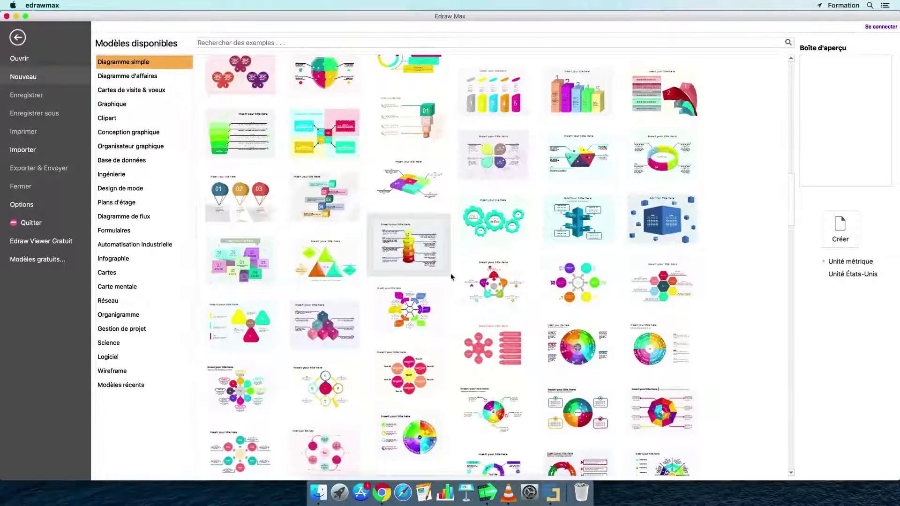
Step: Look through the templates for Design de mode, Plans d'étage, Cartes, Organigramme and Gestion de projet
click(145, 190)
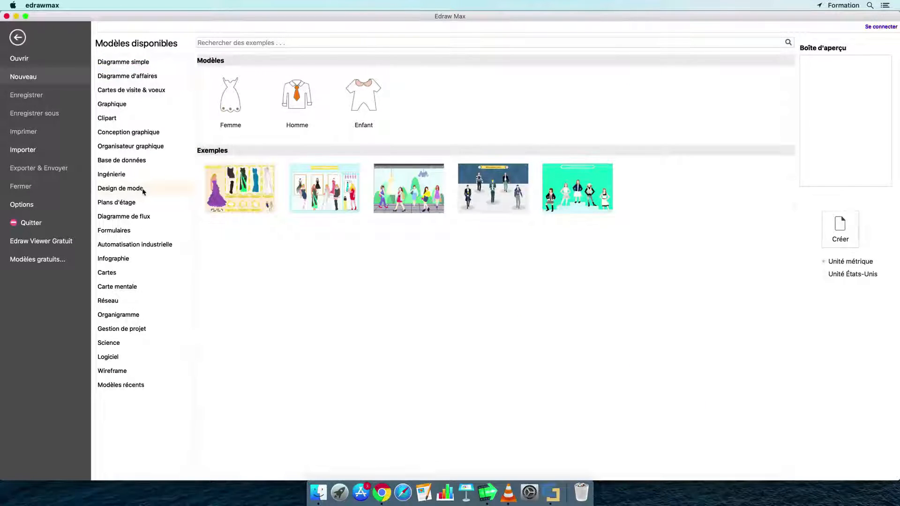
click(134, 203)
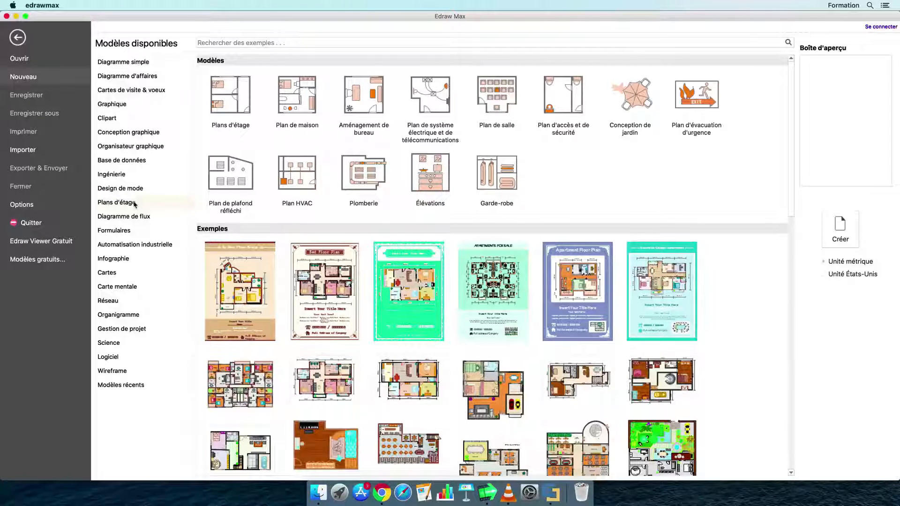
click(117, 274)
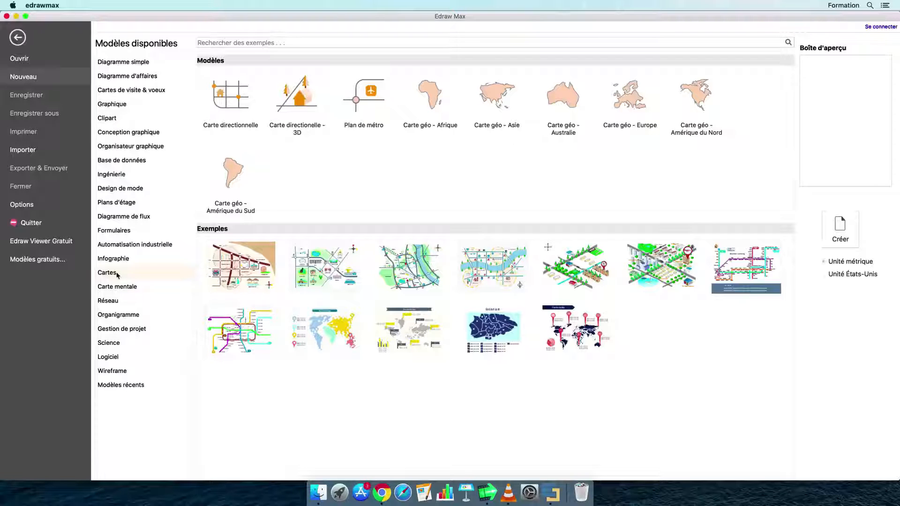
click(122, 314)
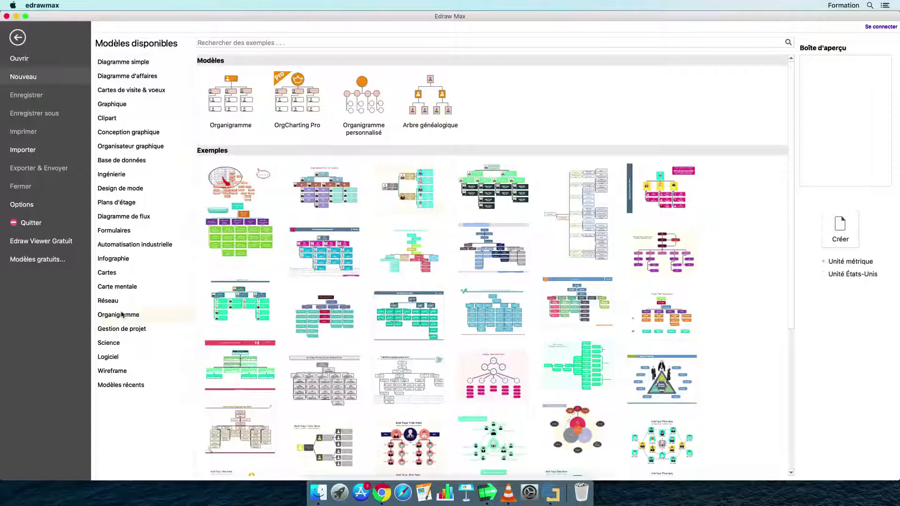
click(124, 329)
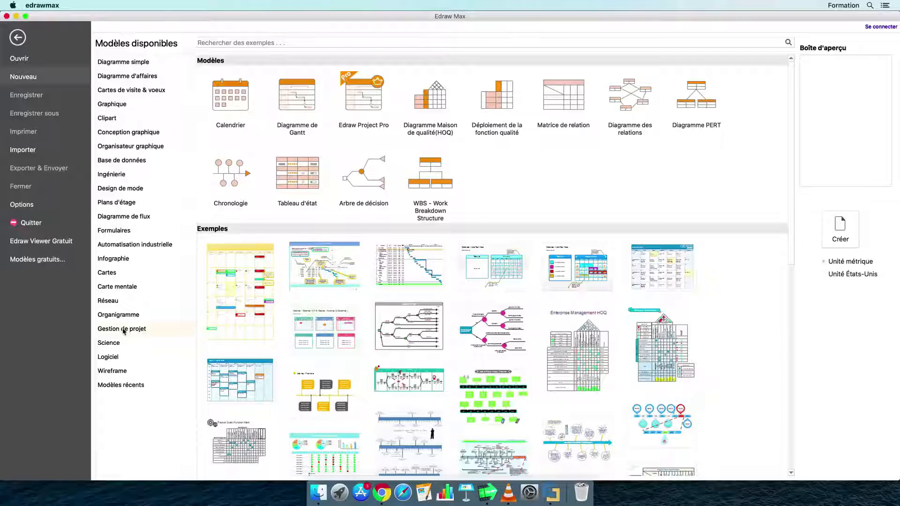
click(131, 333)
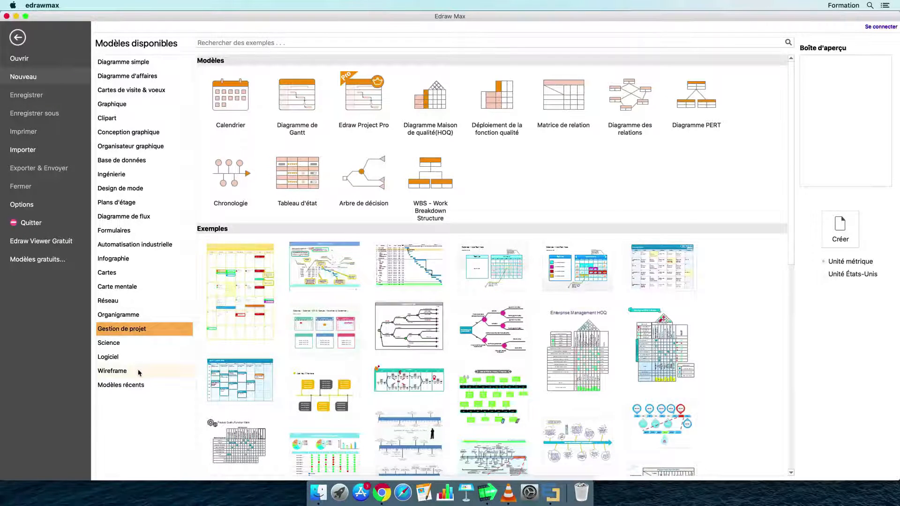
Step: Examine the Wireframe templates and examples, as well as those for Diagramme de flux, Plans d'étage and Design de mode
click(139, 373)
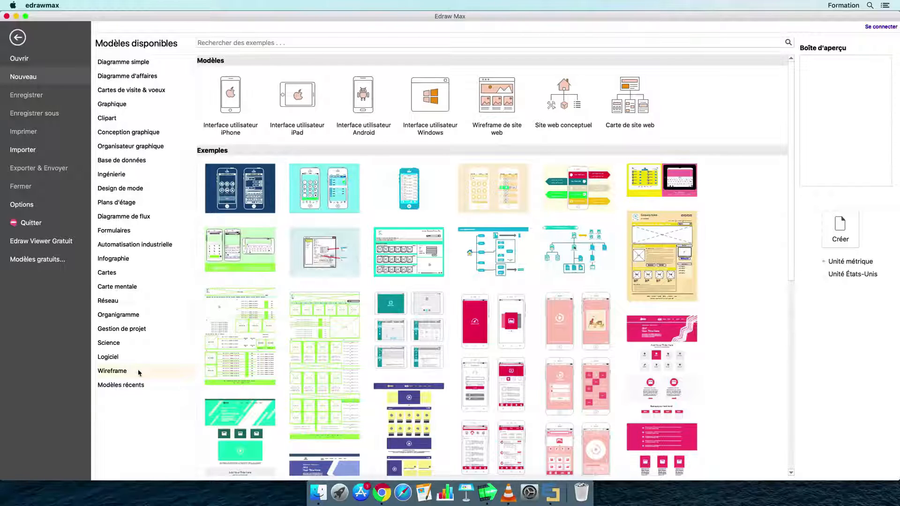
click(139, 373)
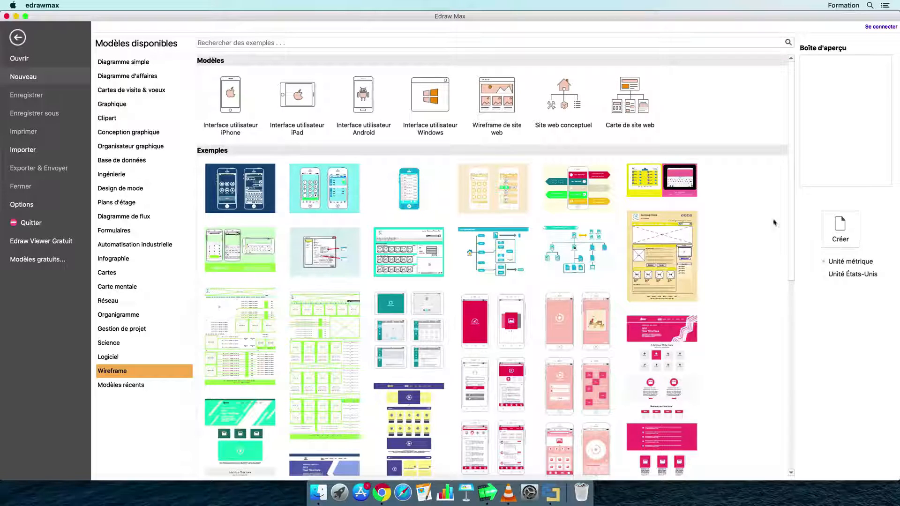
scroll(791, 160, down, 1)
drag(790, 160, 793, 240)
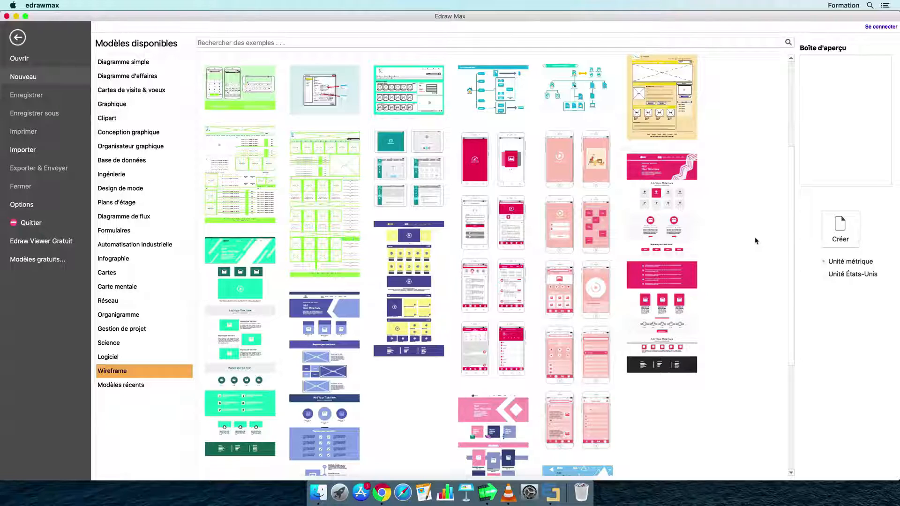
click(143, 216)
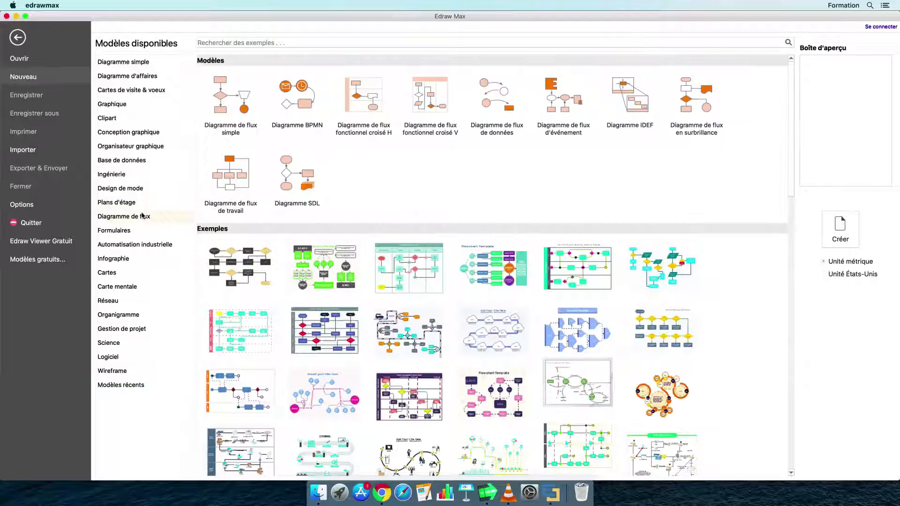
click(127, 202)
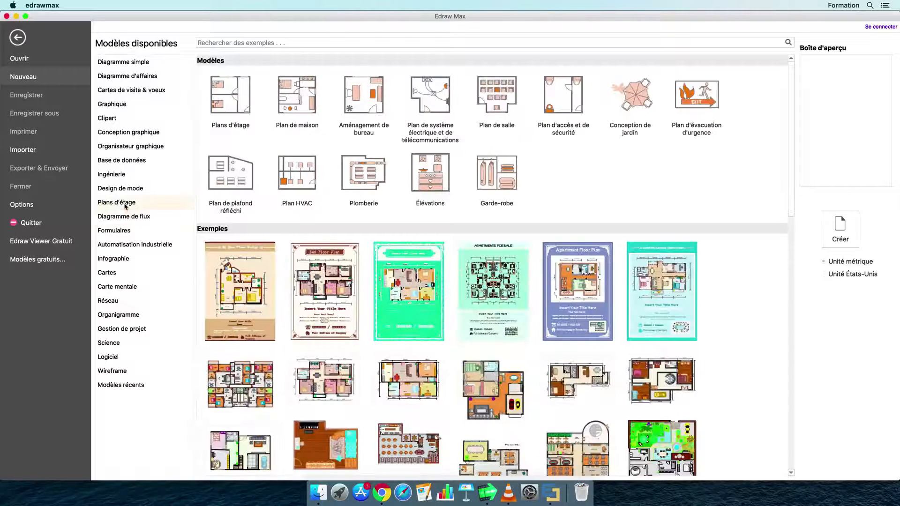
click(129, 189)
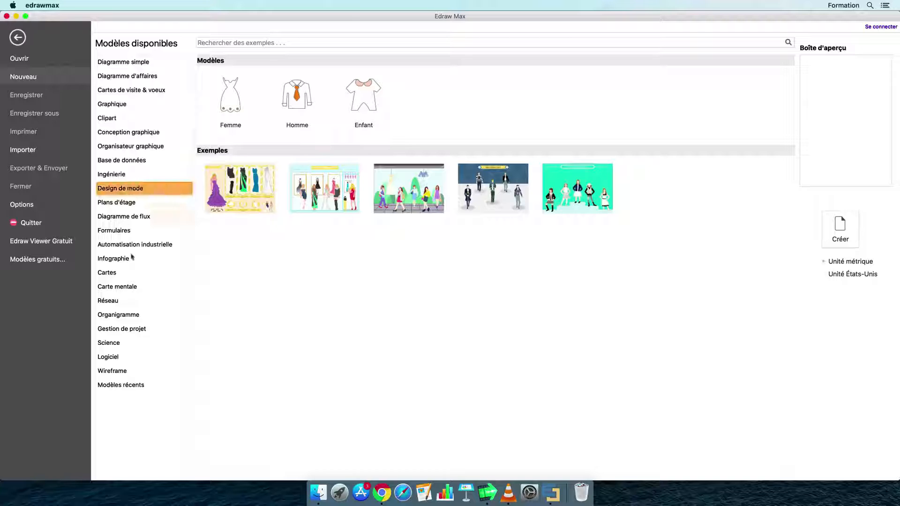
Step: Open the Sales Department Org Chart example from the Organigramme templates as a new document
click(130, 315)
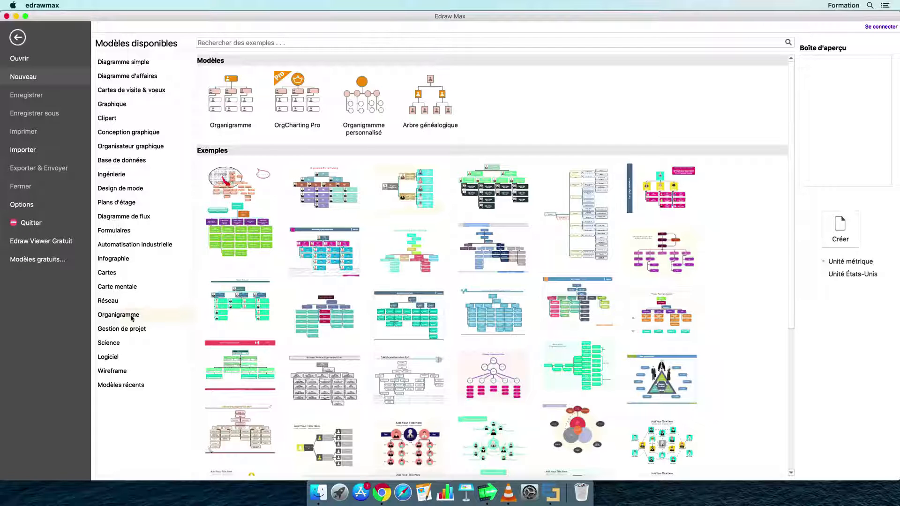
click(128, 317)
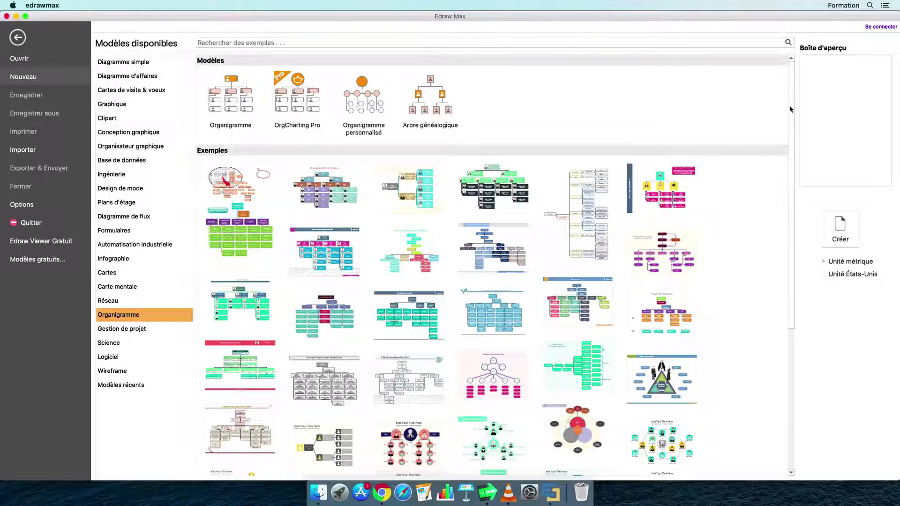
scroll(789, 140, down, 3)
mouse_move(787, 138)
mouse_down()
mouse_move(788, 212)
mouse_move(787, 148)
mouse_up()
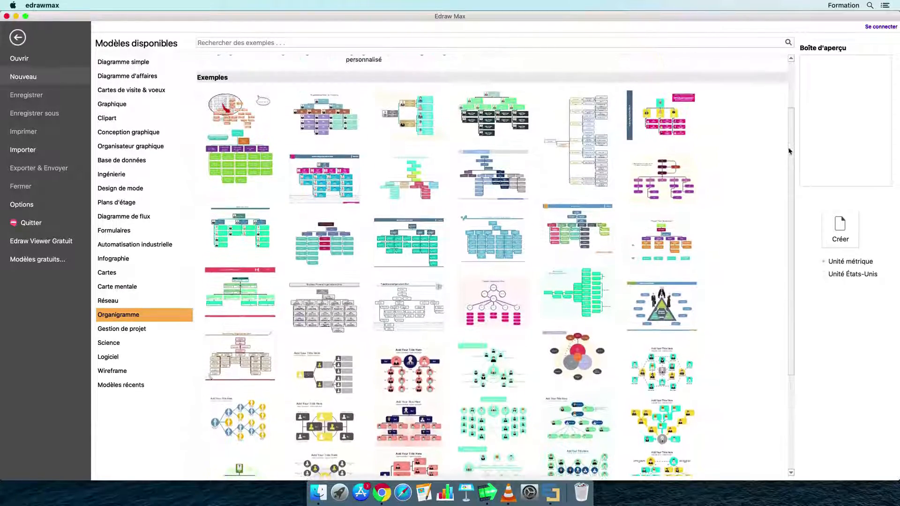
click(410, 122)
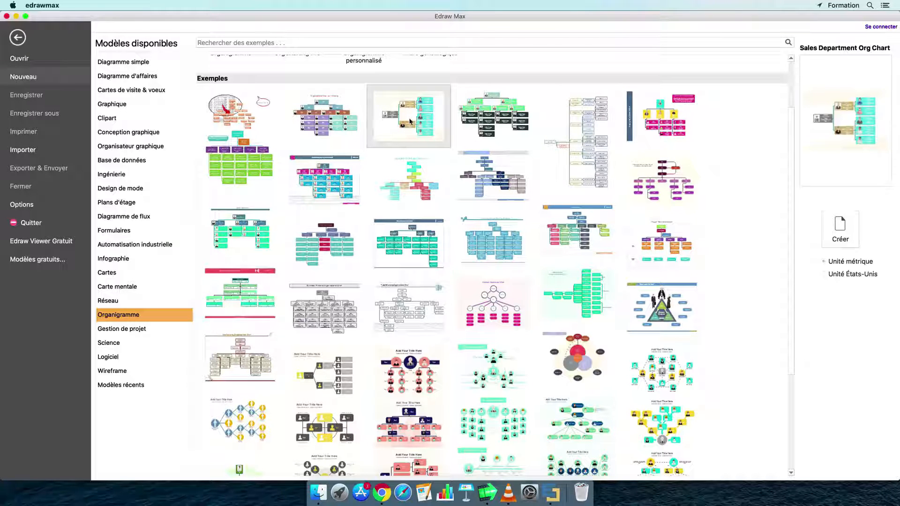
double_click(410, 122)
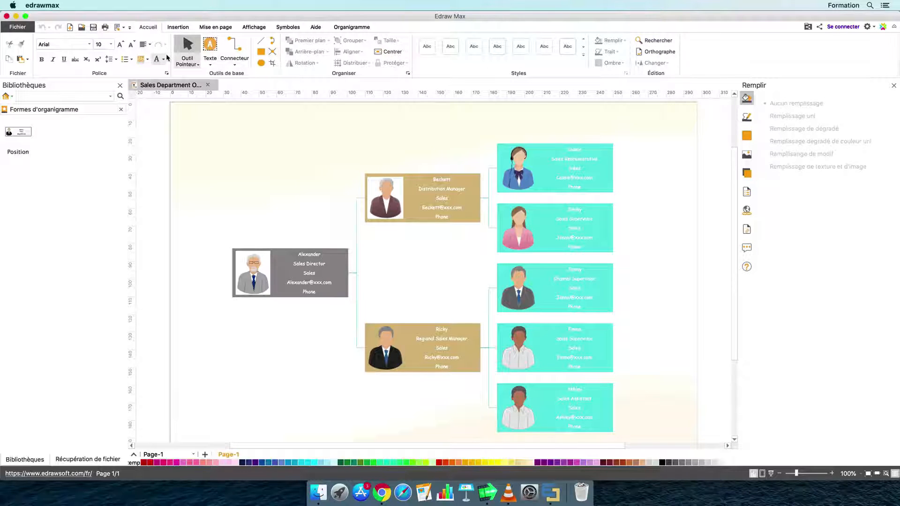
click(177, 30)
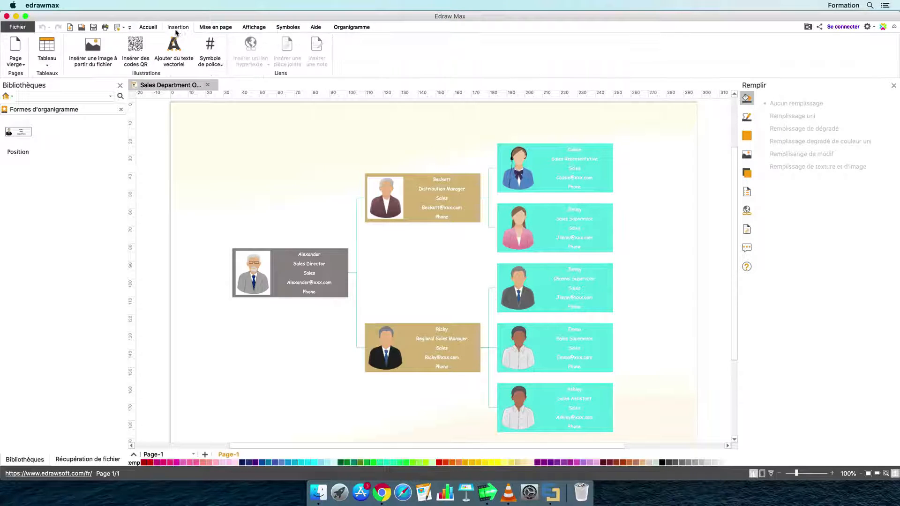
click(217, 28)
click(252, 30)
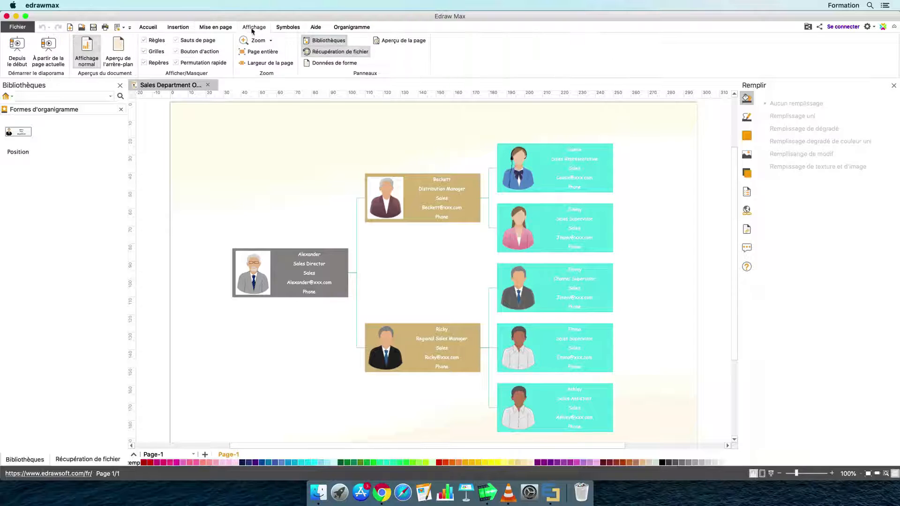
click(155, 29)
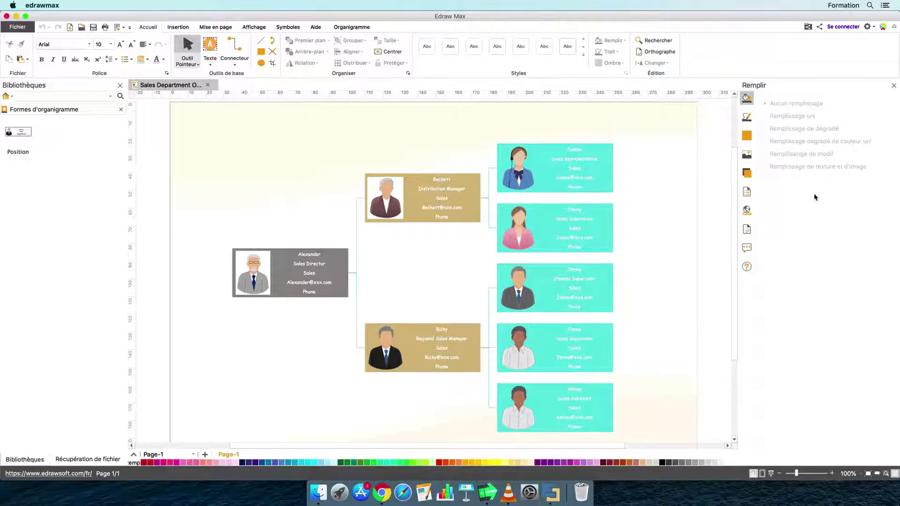
click(610, 149)
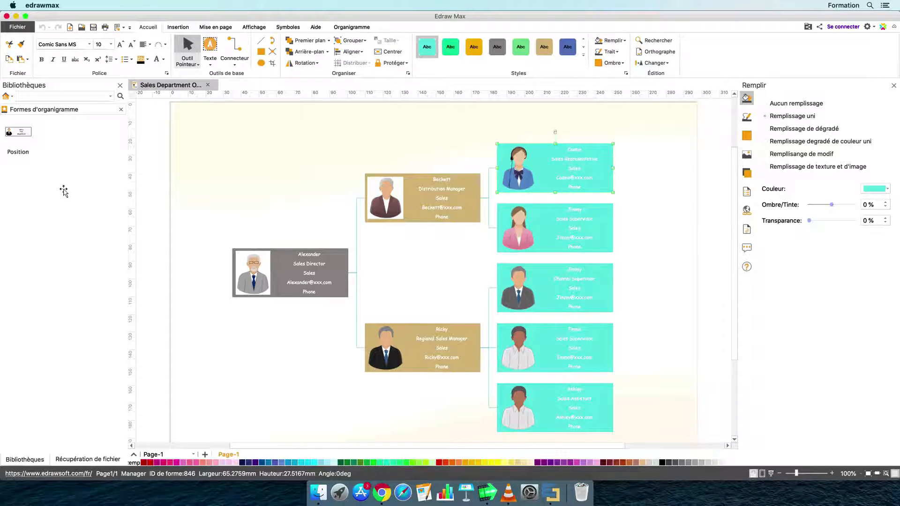
Step: Place a Position card with a connected subordinate in the page's empty upper-left area, and add a subordinate to the Sales Representative card
drag(19, 136, 257, 158)
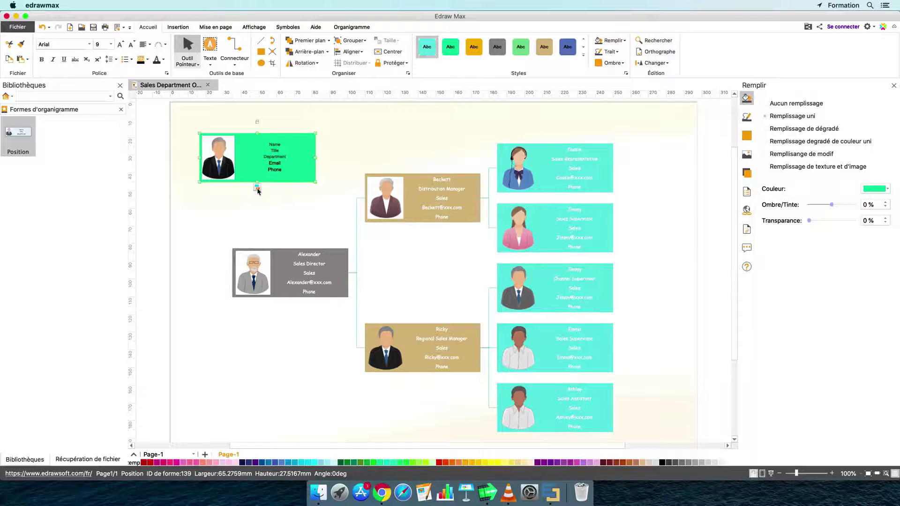
click(257, 188)
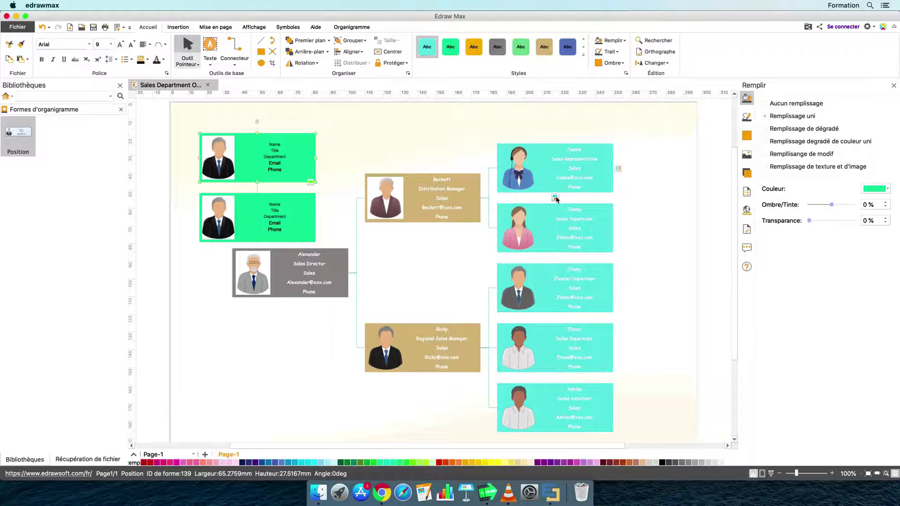
click(555, 198)
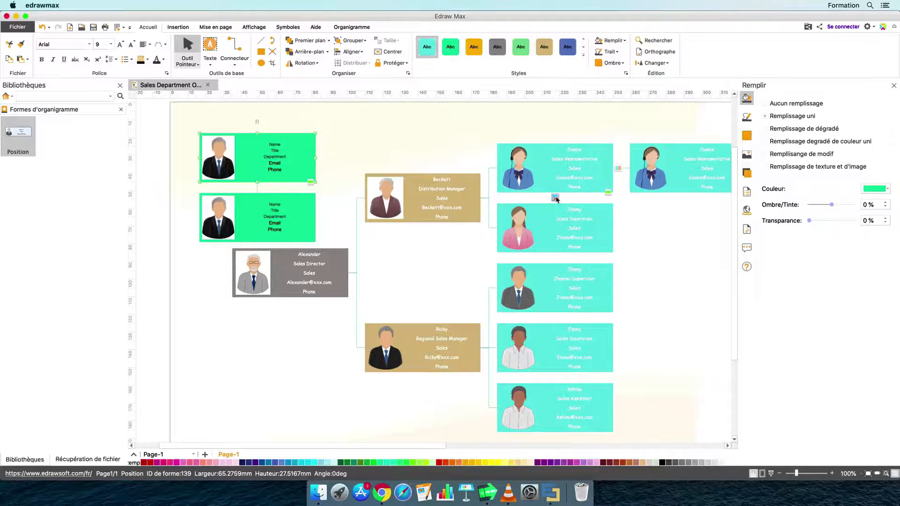